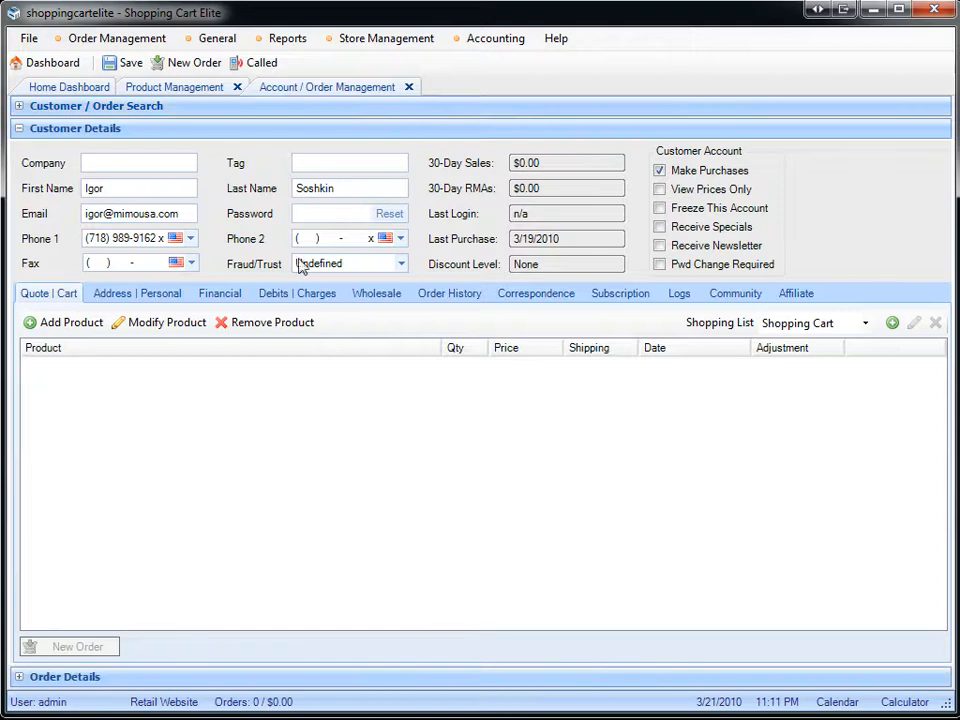
Step: Start a new subscription for the customer with the Website Startup Bundle - Monthly product
{"action": "left_click", "coordinate": [610, 296]}
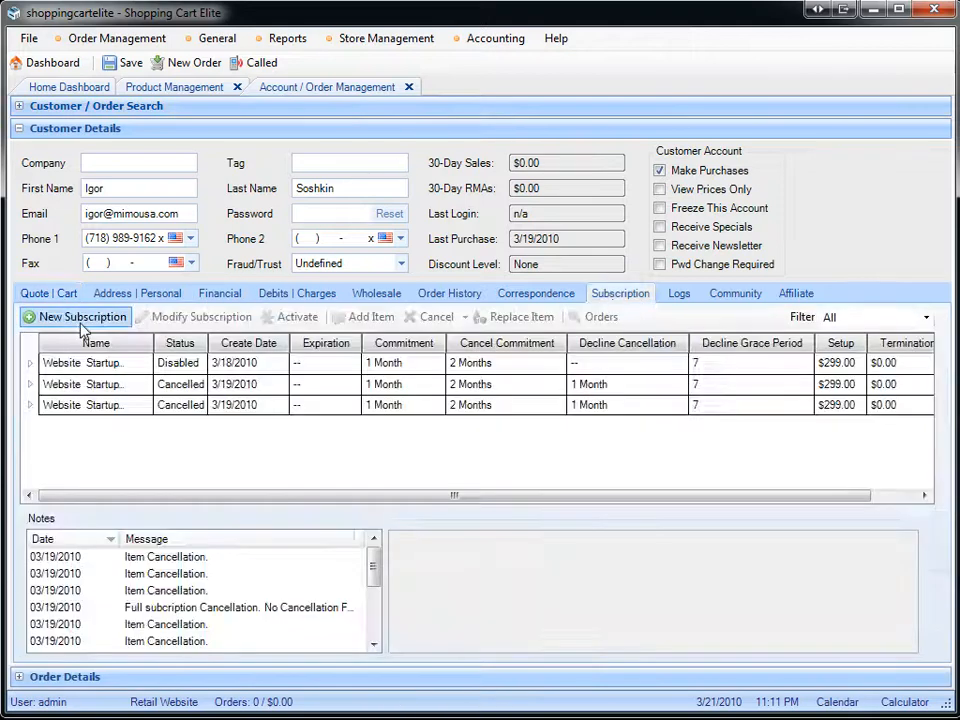
{"action": "left_click", "coordinate": [81, 320]}
{"action": "left_click", "coordinate": [529, 196]}
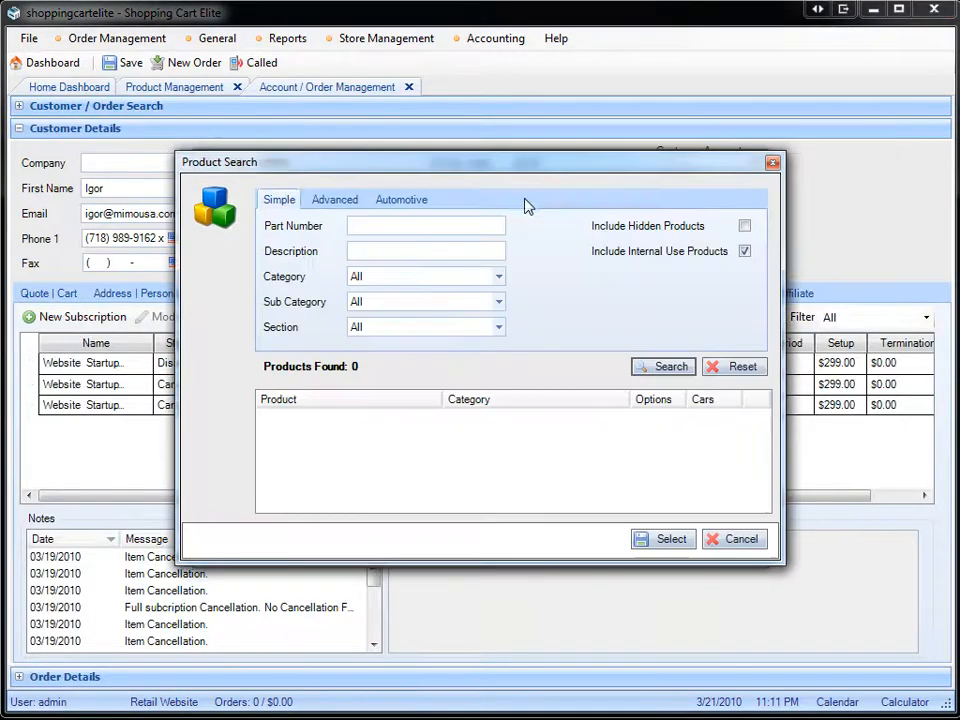
{"action": "scroll", "coordinate": [422, 470], "scroll_direction": "down", "scroll_amount": 2}
{"action": "scroll", "coordinate": [422, 482], "scroll_direction": "up", "scroll_amount": 2}
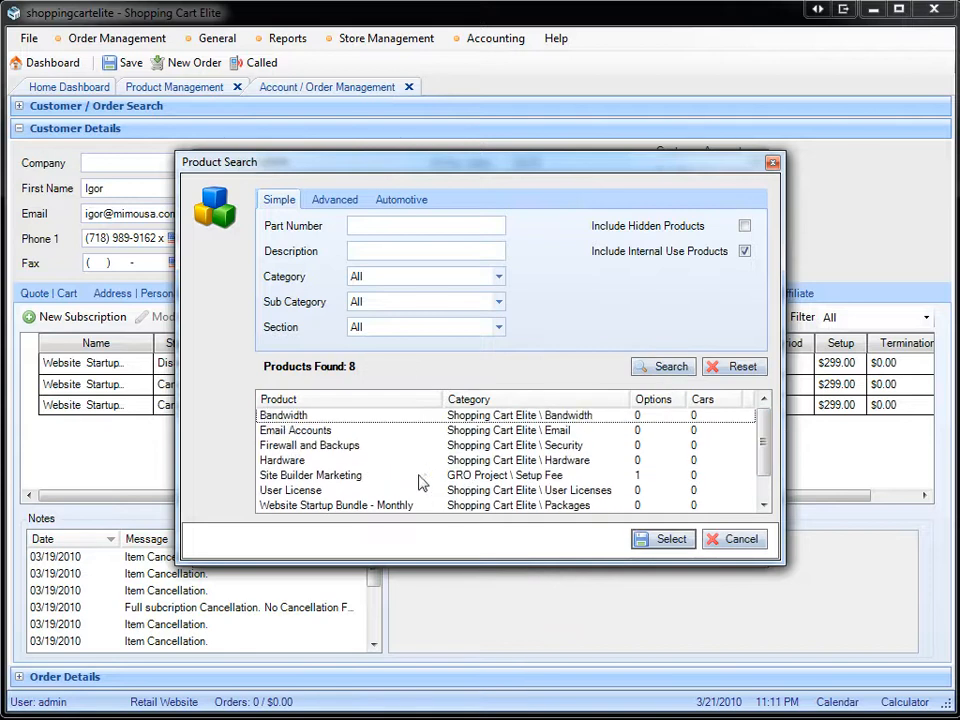
{"action": "scroll", "coordinate": [326, 456], "scroll_direction": "down", "scroll_amount": 2}
{"action": "left_click", "coordinate": [280, 477]}
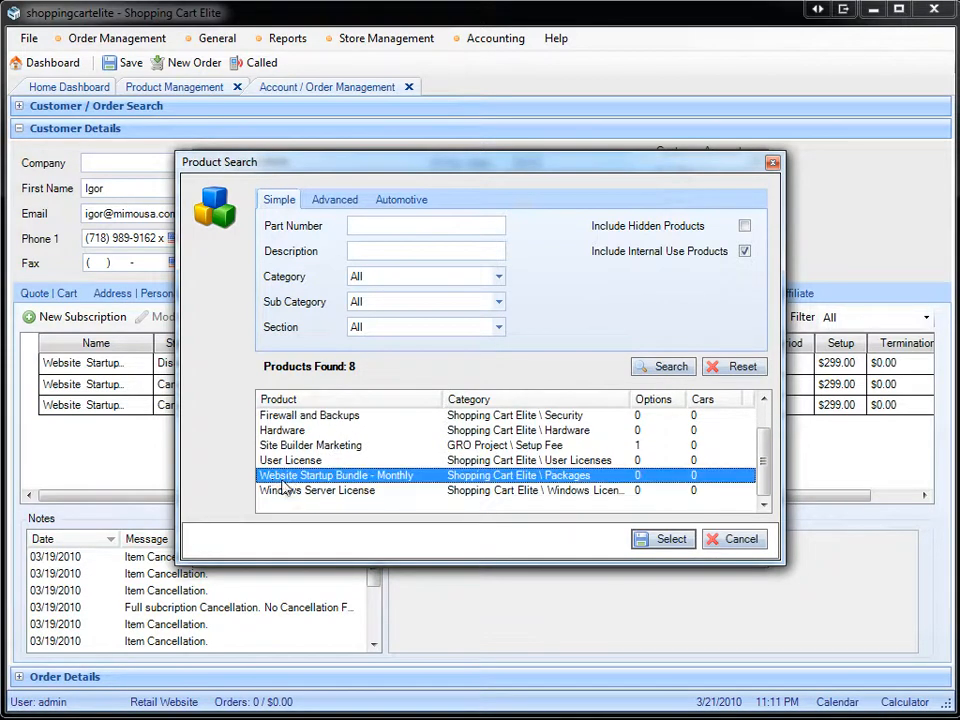
{"action": "left_click", "coordinate": [672, 540]}
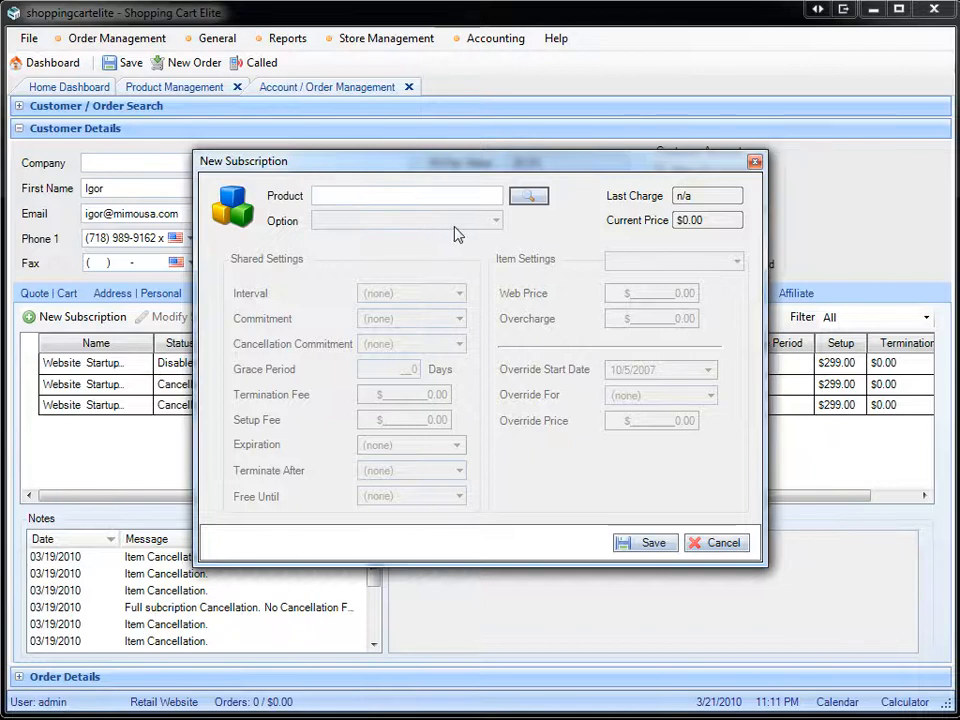
Step: Review the price settings of the items bundled in the subscription, from 1 User License to Security & Daily Backup
{"action": "left_click", "coordinate": [646, 263]}
{"action": "left_click", "coordinate": [657, 278]}
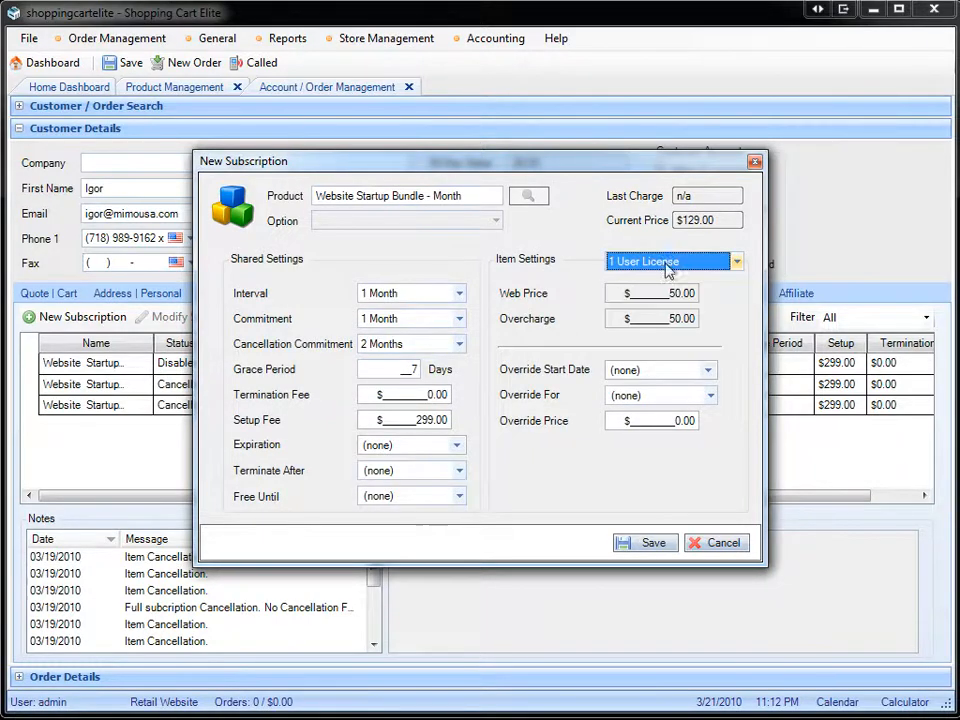
{"action": "left_click", "coordinate": [642, 262]}
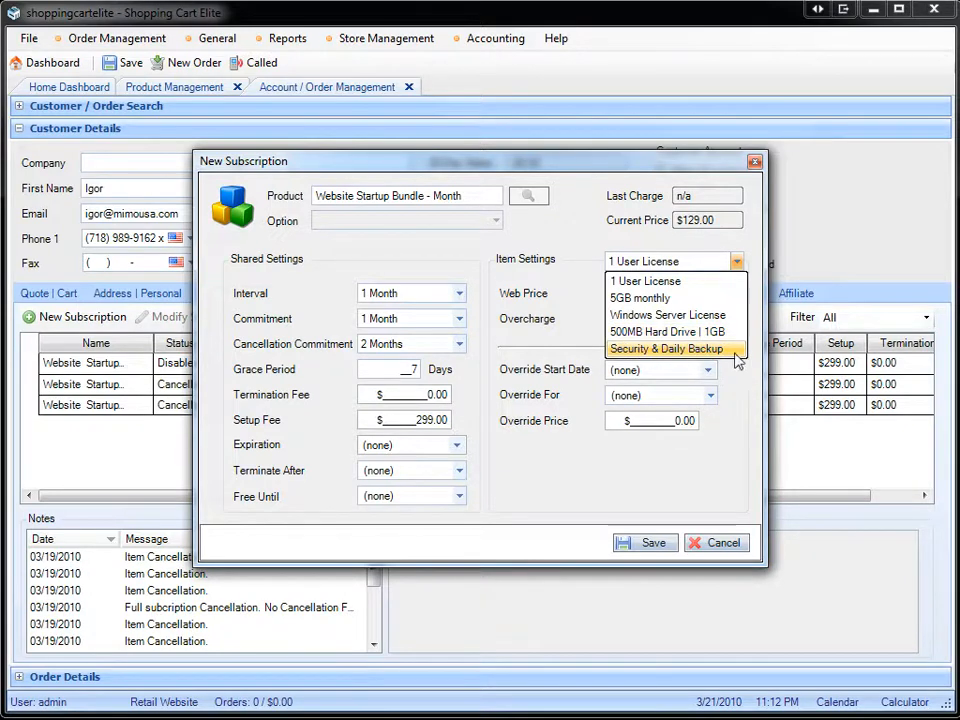
{"action": "left_click", "coordinate": [751, 295]}
{"action": "left_click", "coordinate": [668, 262]}
{"action": "left_click", "coordinate": [662, 298]}
{"action": "left_click", "coordinate": [670, 262]}
{"action": "left_click", "coordinate": [668, 315]}
{"action": "left_click", "coordinate": [673, 258]}
{"action": "left_click", "coordinate": [668, 318]}
{"action": "left_click", "coordinate": [668, 261]}
{"action": "left_click", "coordinate": [666, 348]}
{"action": "left_click", "coordinate": [668, 261]}
{"action": "left_click", "coordinate": [658, 298]}
{"action": "left_click", "coordinate": [668, 261]}
{"action": "left_click", "coordinate": [645, 281]}
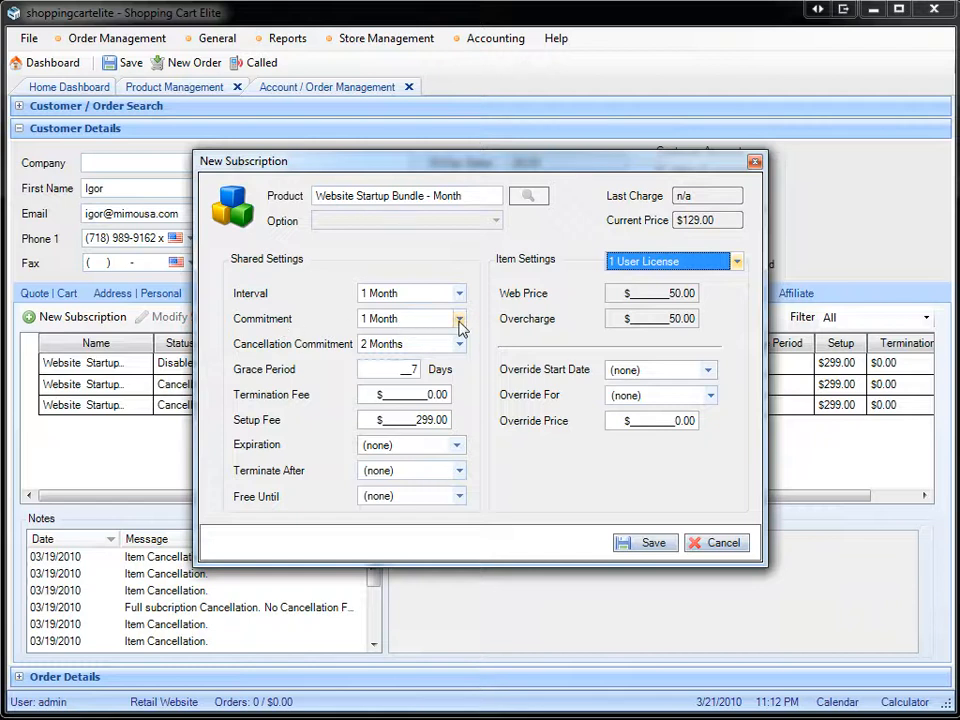
Step: Set the cancellation commitment to 2 Months and the grace period to 7 days
{"action": "left_click", "coordinate": [400, 345]}
{"action": "left_click", "coordinate": [410, 430]}
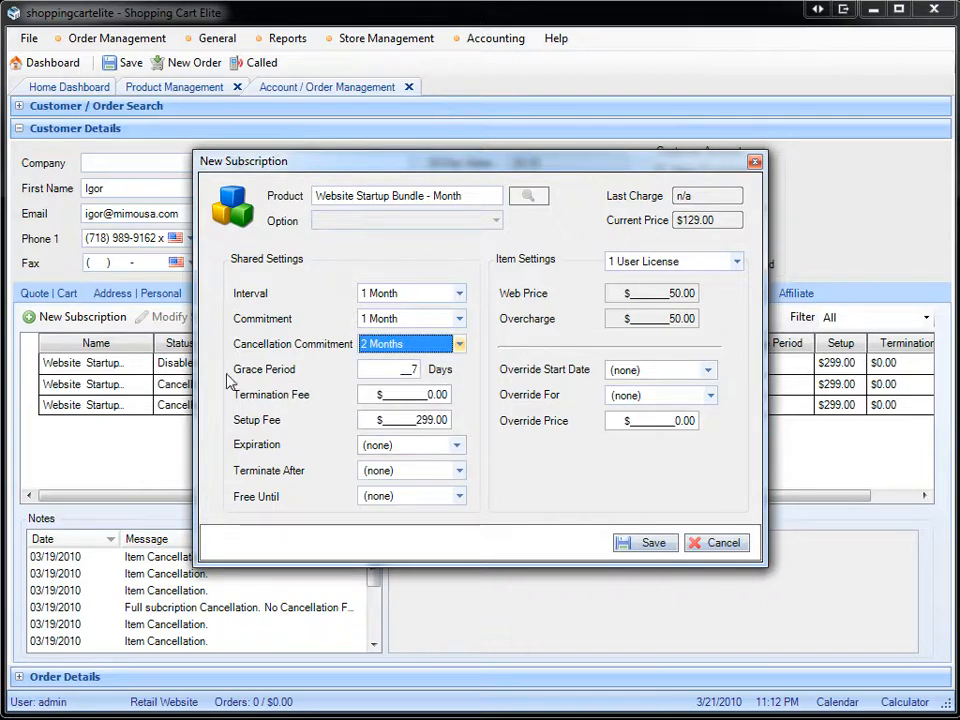
{"action": "left_click", "coordinate": [395, 370]}
{"action": "type", "text": "7"}
Step: Examine the Expiration, Terminate After and Free Until choices, keeping each at (none)
{"action": "left_click", "coordinate": [457, 445]}
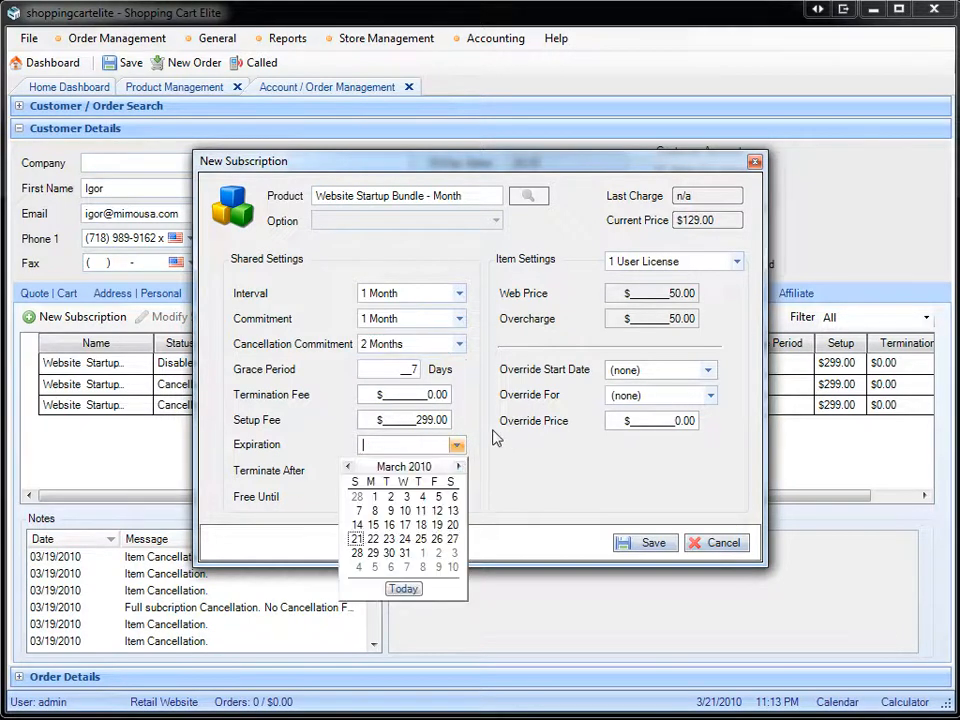
{"action": "left_click", "coordinate": [497, 437]}
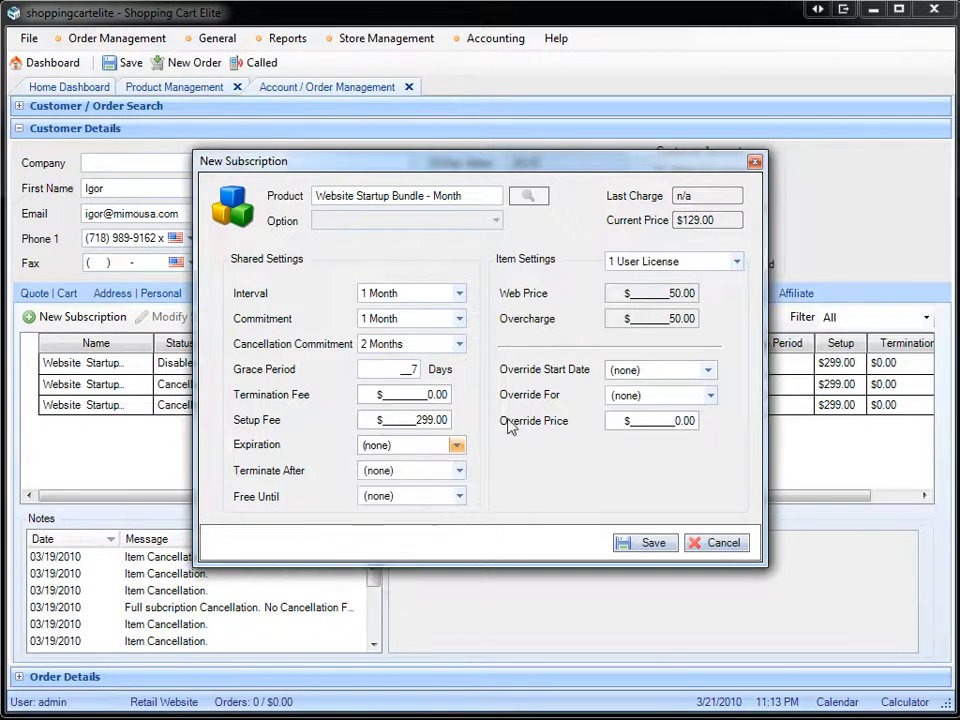
{"action": "left_click", "coordinate": [457, 445]}
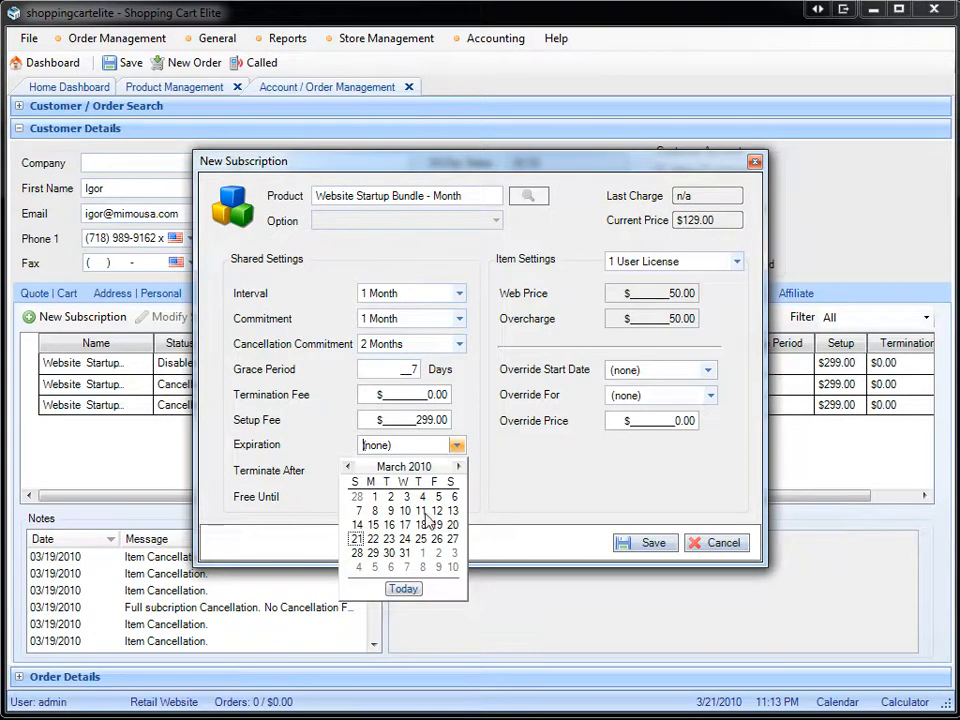
{"action": "left_click", "coordinate": [463, 447]}
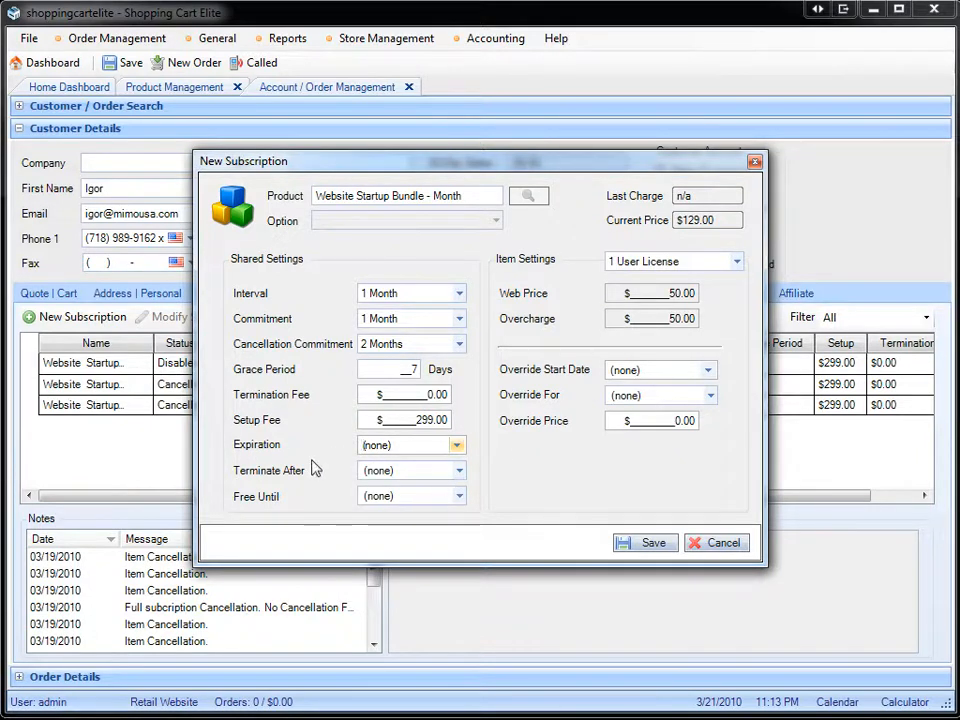
{"action": "left_click", "coordinate": [438, 474]}
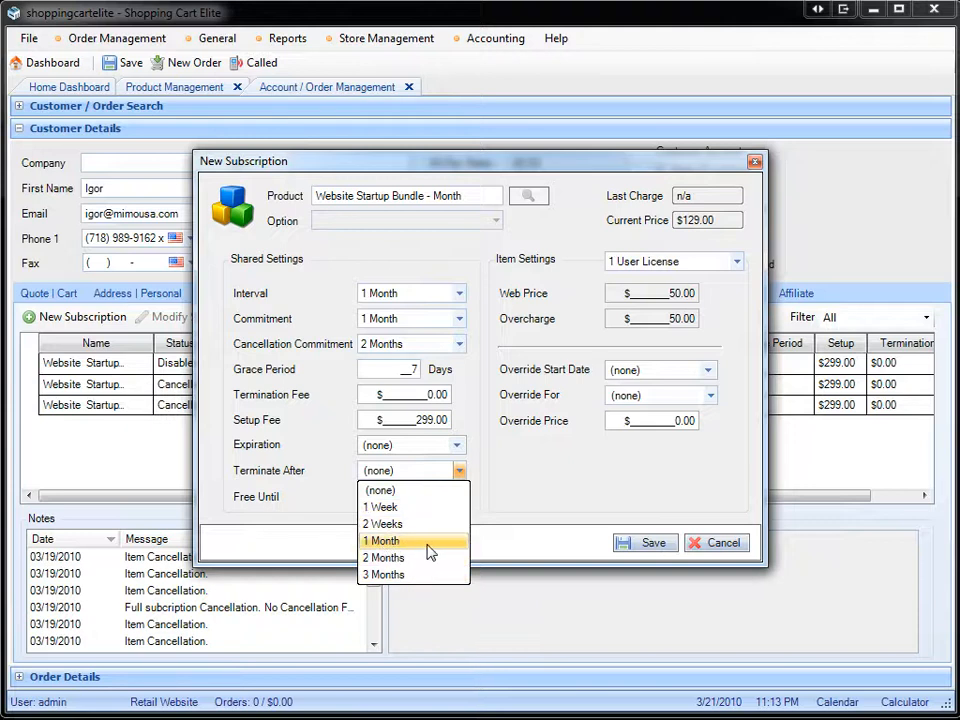
{"action": "left_click", "coordinate": [452, 491]}
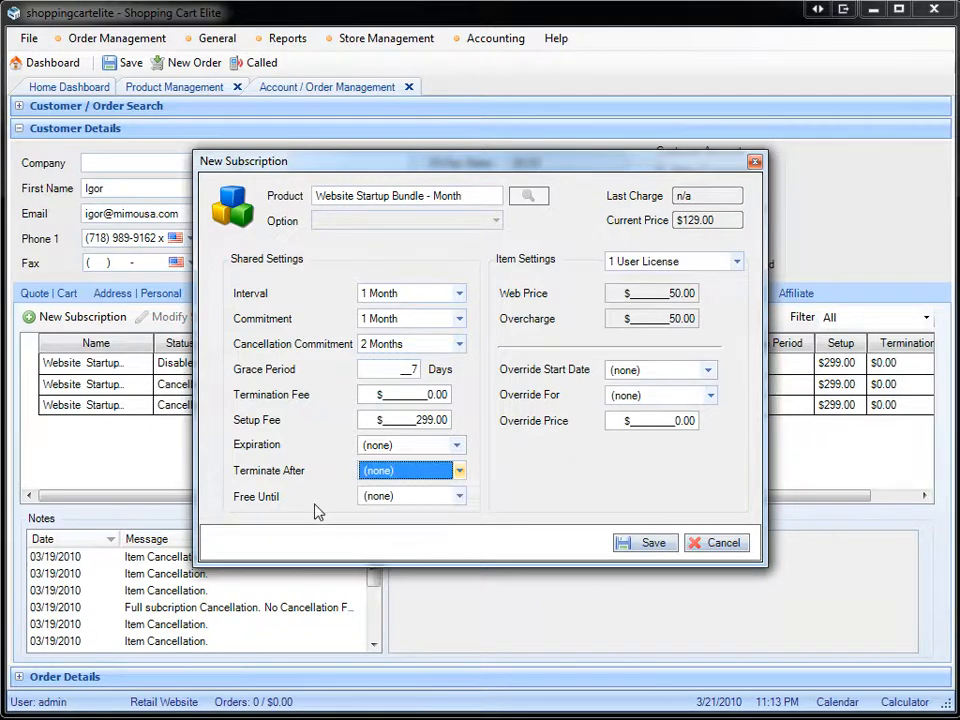
{"action": "left_click", "coordinate": [459, 497]}
{"action": "left_click", "coordinate": [645, 505]}
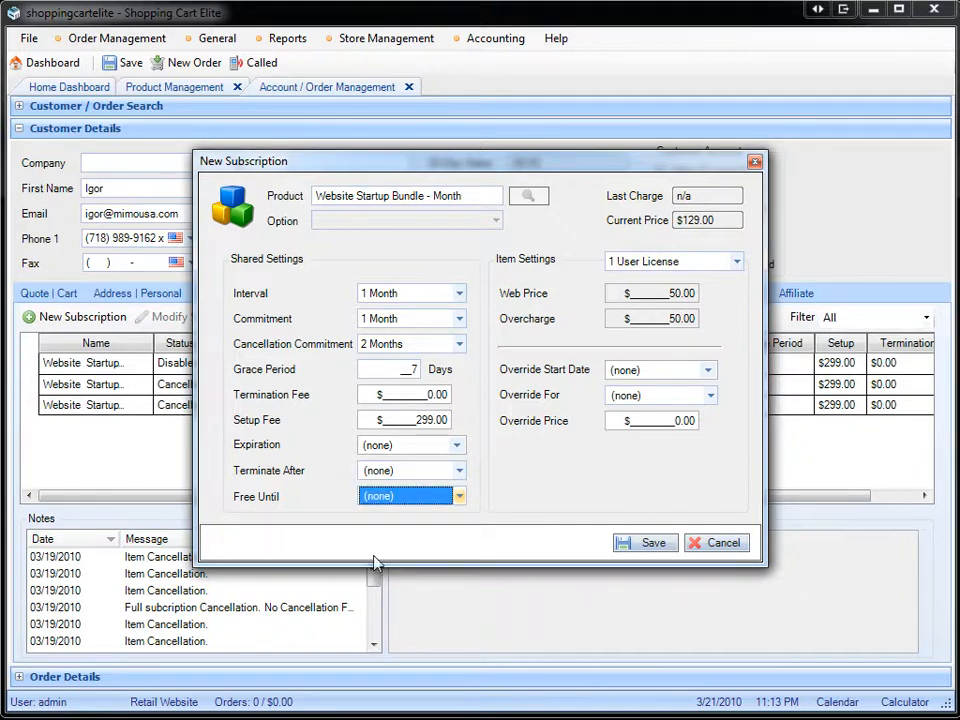
{"action": "left_click", "coordinate": [457, 497]}
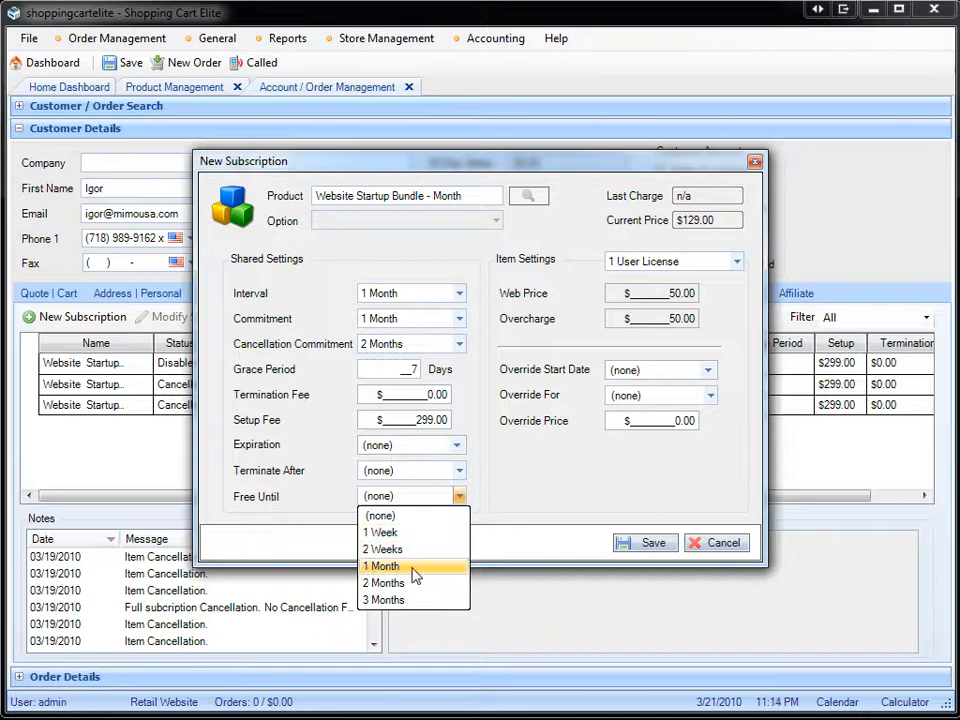
{"action": "left_click", "coordinate": [387, 520]}
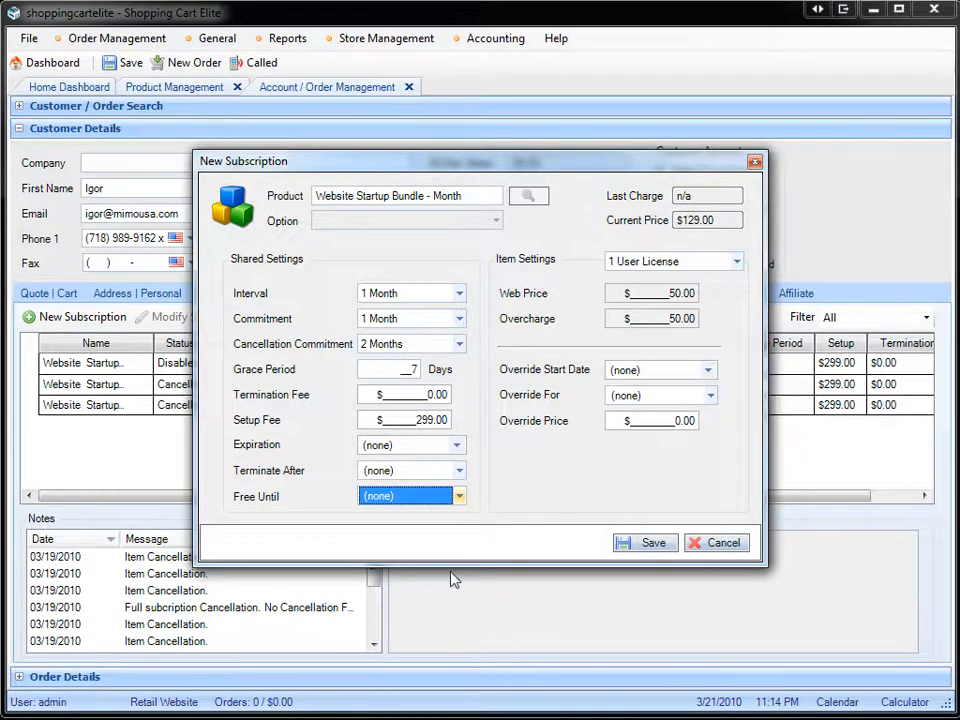
Step: Save the new subscription and select it in the customer's subscription list
{"action": "left_click", "coordinate": [664, 370]}
{"action": "left_click", "coordinate": [645, 542]}
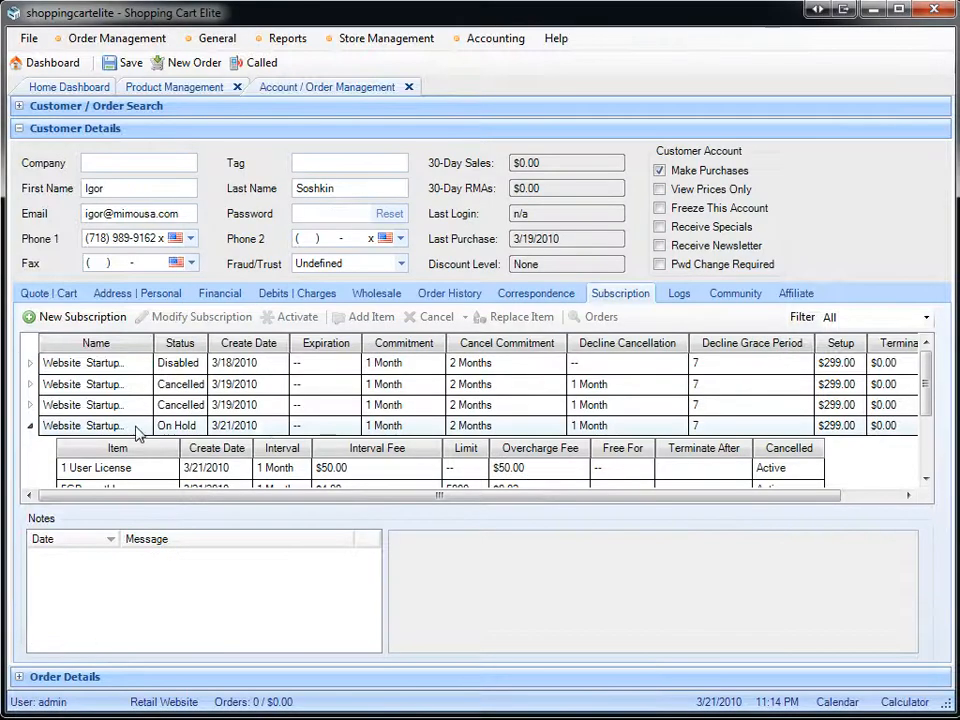
{"action": "left_click", "coordinate": [30, 425]}
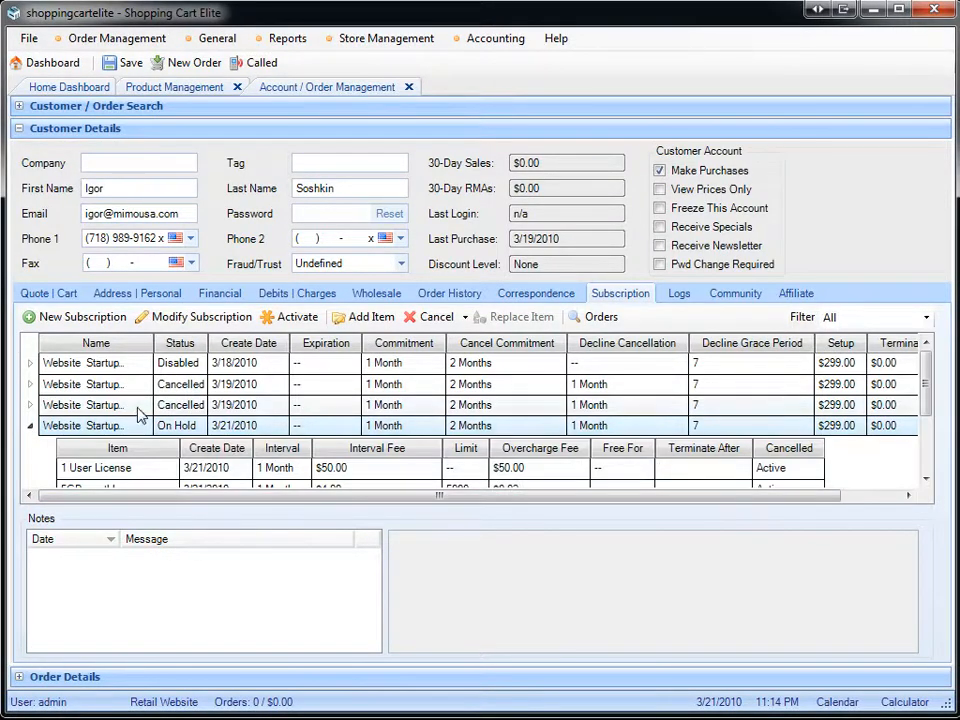
{"action": "scroll", "coordinate": [300, 470], "scroll_direction": "down", "scroll_amount": 1}
{"action": "scroll", "coordinate": [300, 490], "scroll_direction": "up", "scroll_amount": 1}
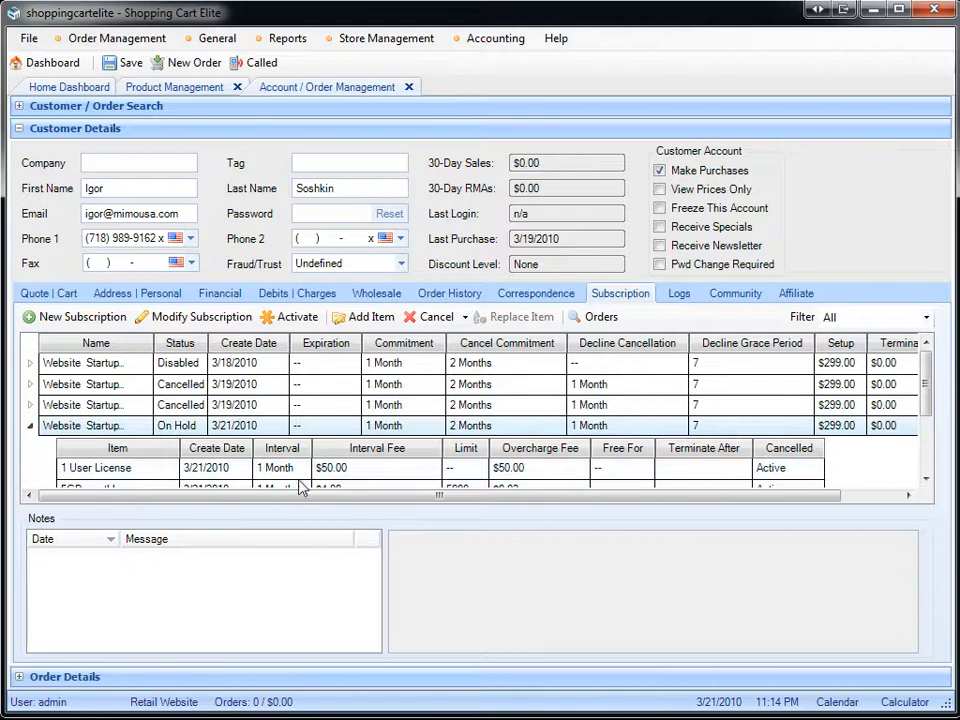
Step: Activate the selected subscription, accepting the setup fee, and look through its items
{"action": "left_click", "coordinate": [293, 317]}
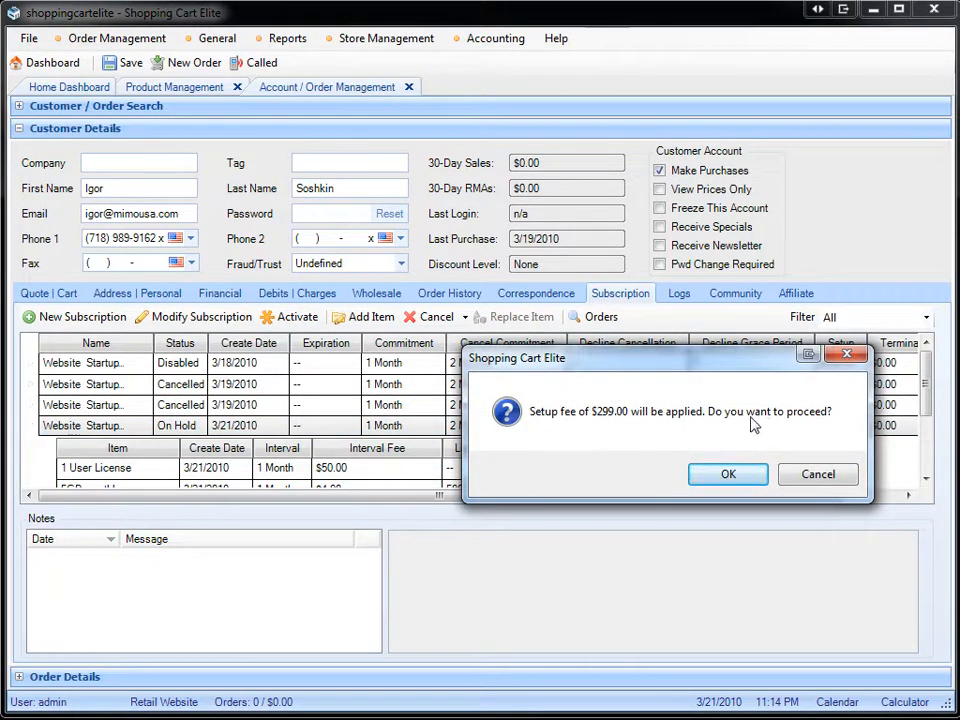
{"action": "left_click", "coordinate": [716, 476]}
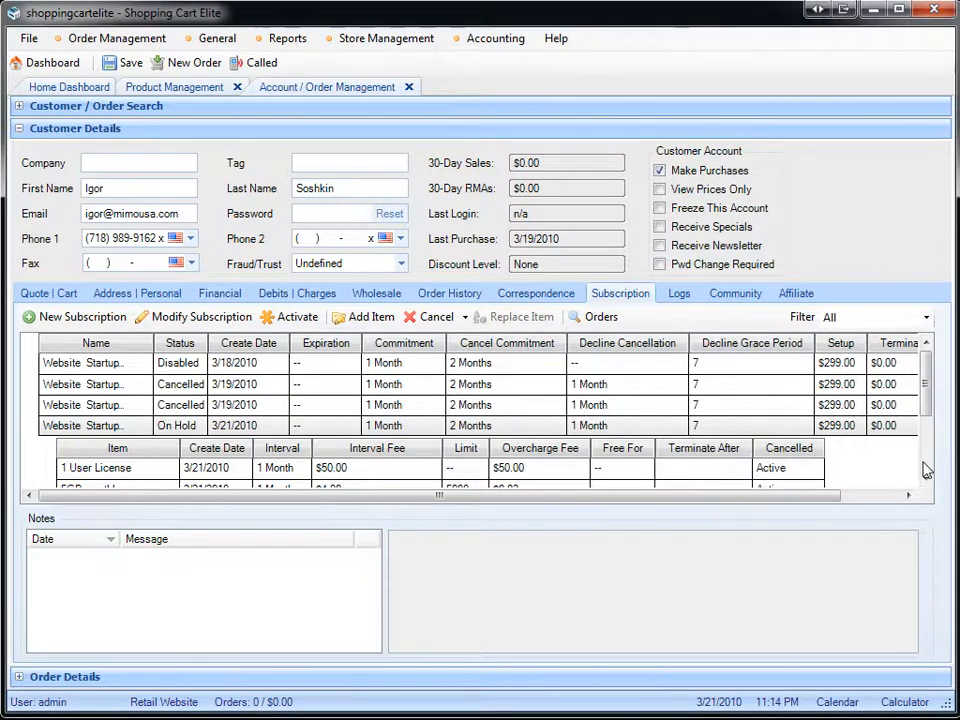
{"action": "left_click_drag", "start_coordinate": [926, 470], "coordinate": [932, 445]}
{"action": "scroll", "coordinate": [457, 419], "scroll_direction": "down", "scroll_amount": 1}
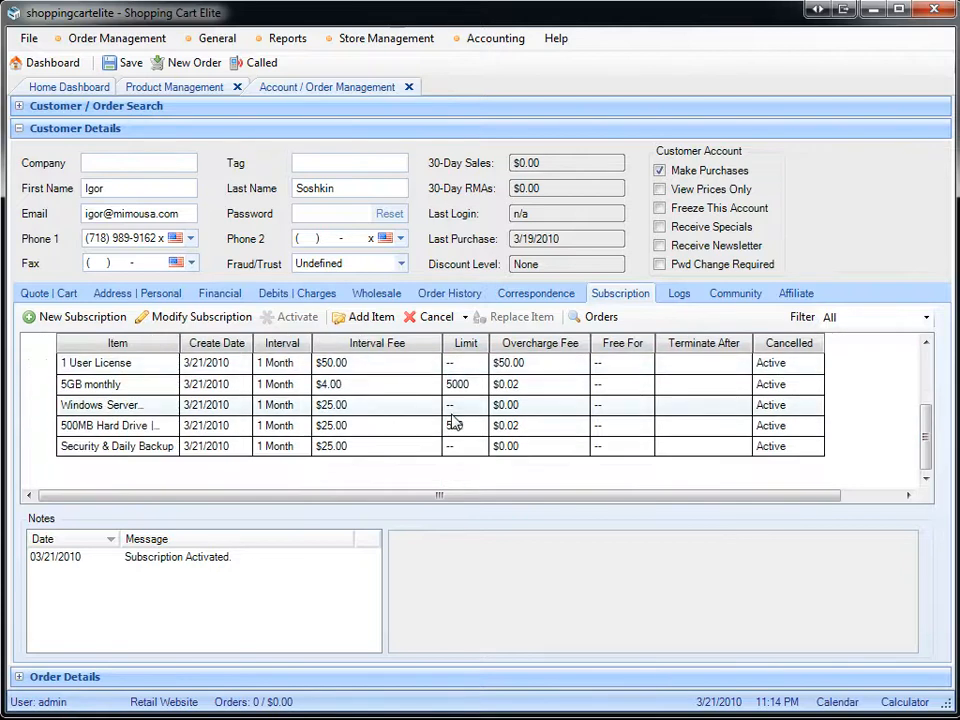
{"action": "scroll", "coordinate": [440, 423], "scroll_direction": "up", "scroll_amount": 2}
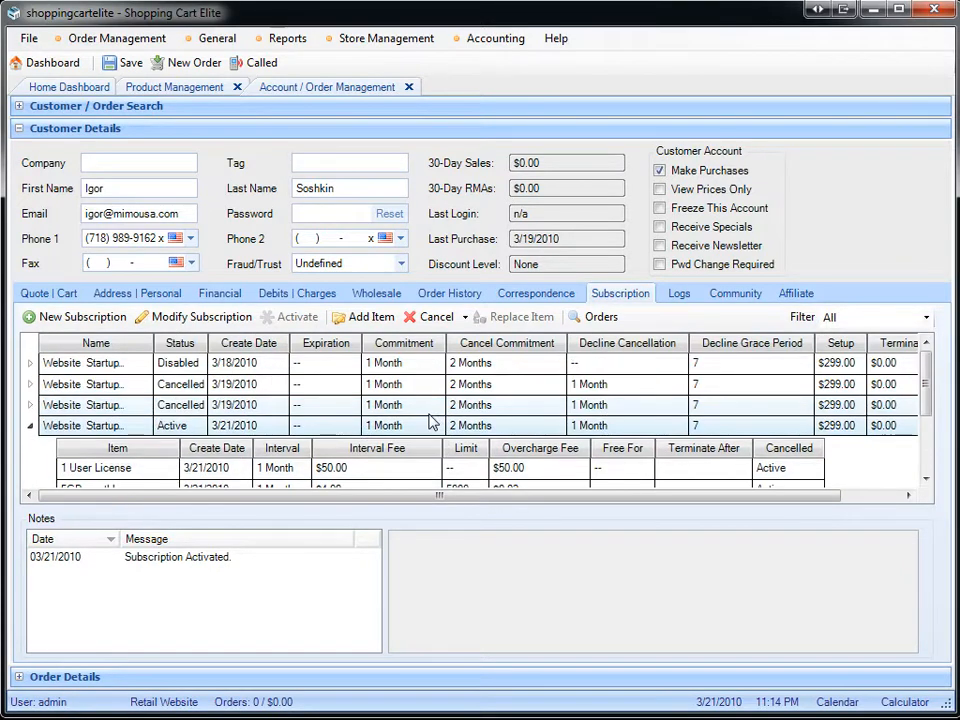
Step: Check the customer's order history for the setup fee order and the stored credit card in the financial details
{"action": "left_click", "coordinate": [449, 293]}
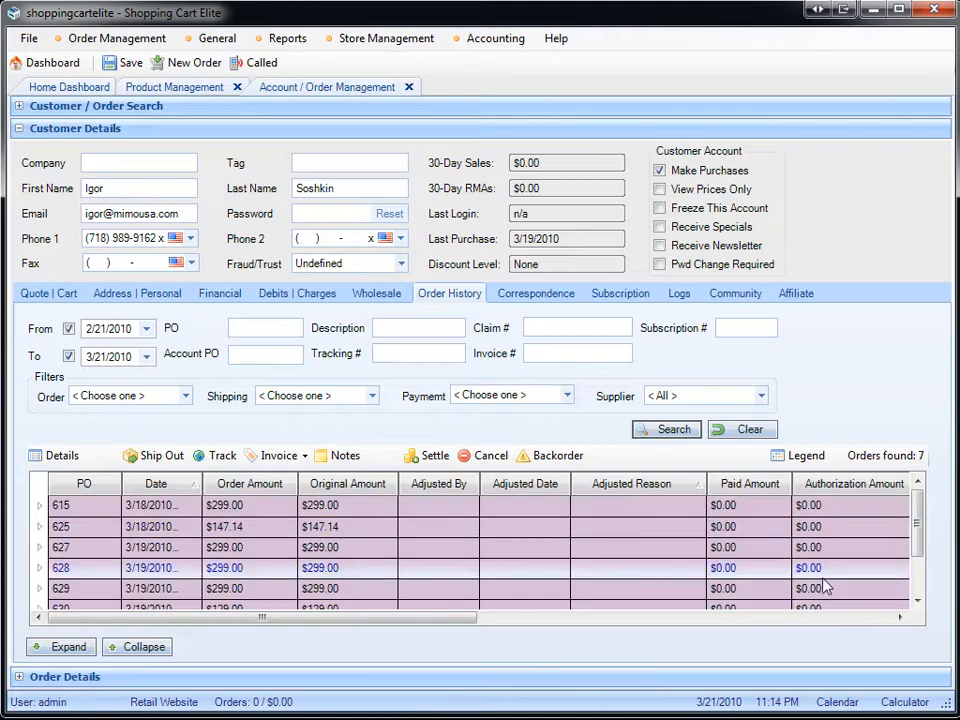
{"action": "scroll", "coordinate": [921, 594], "scroll_direction": "down", "scroll_amount": 1}
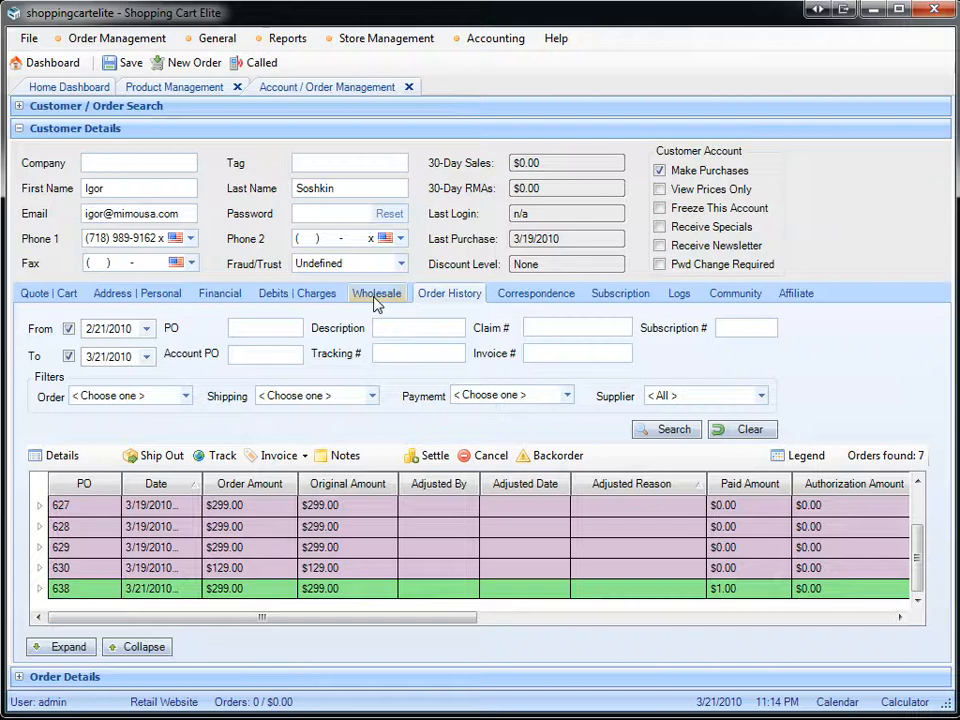
{"action": "left_click", "coordinate": [221, 294]}
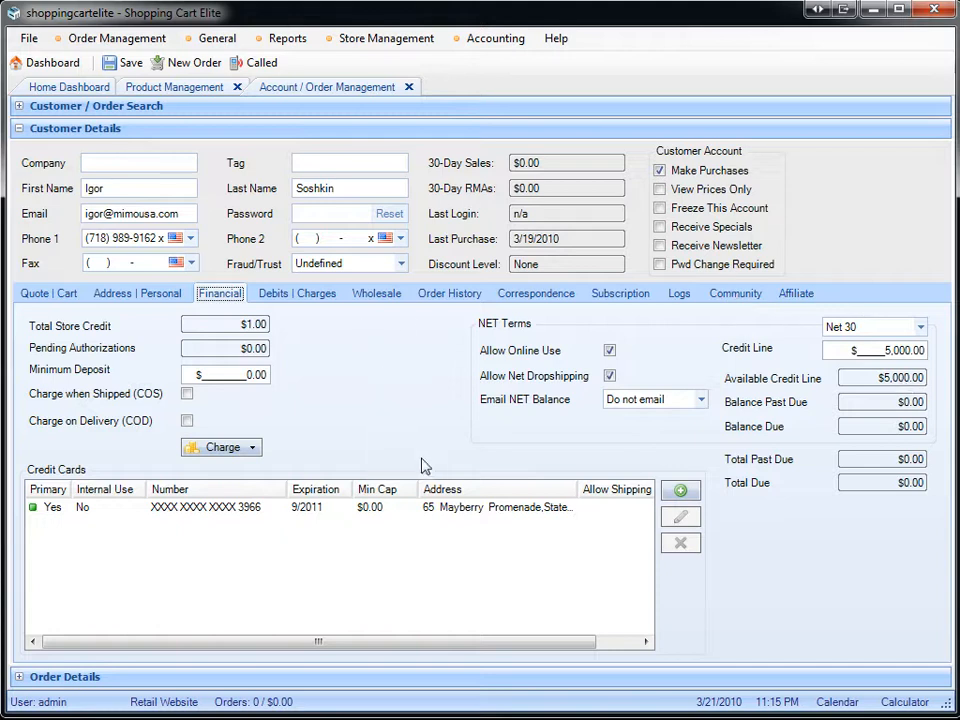
{"action": "left_click", "coordinate": [481, 509]}
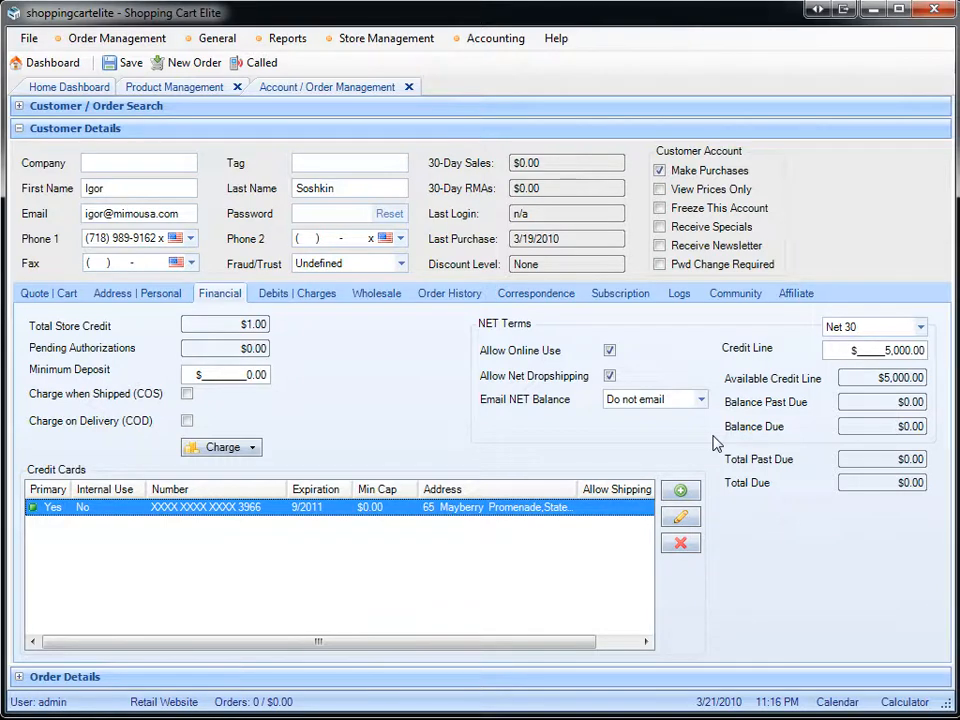
Step: Look up the orders belonging to the active subscription and view the invoice of its order
{"action": "left_click", "coordinate": [620, 293]}
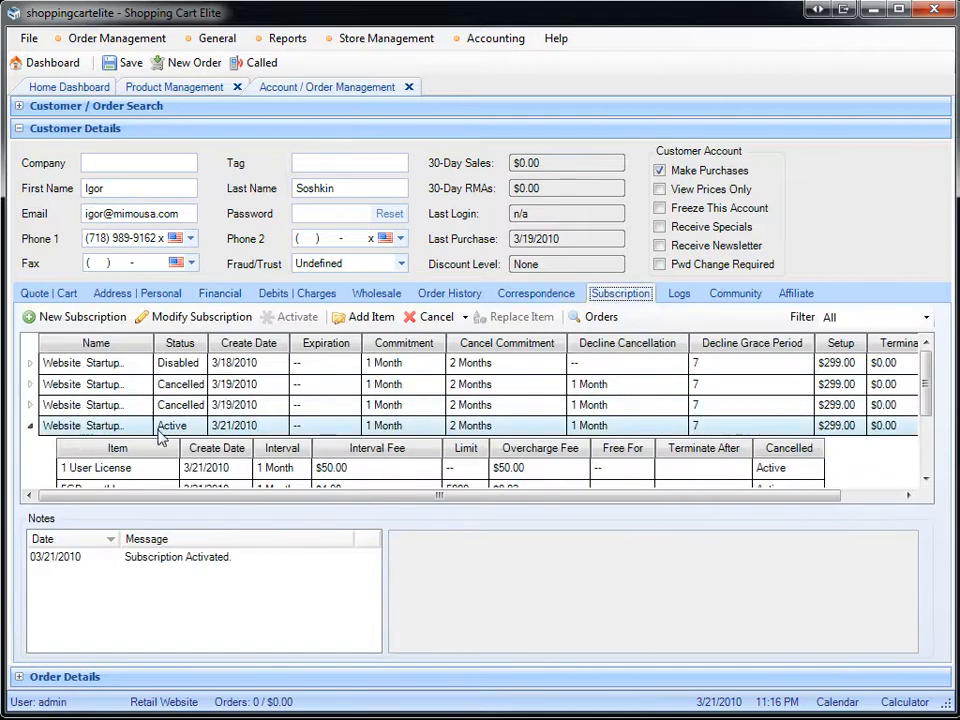
{"action": "double_click", "coordinate": [101, 427]}
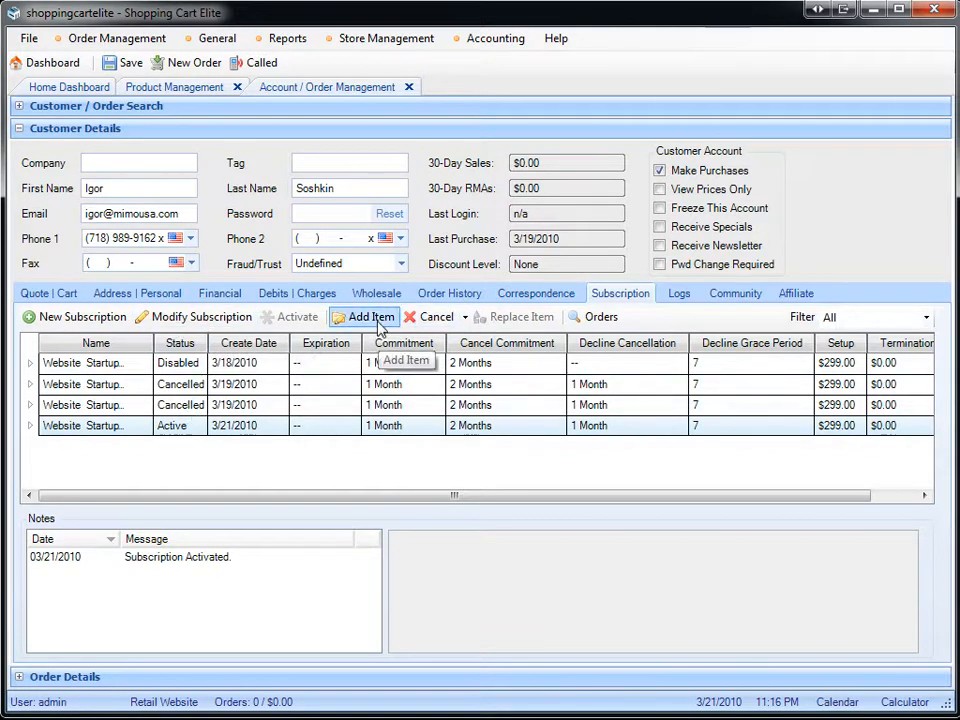
{"action": "left_click", "coordinate": [603, 318]}
{"action": "left_click", "coordinate": [302, 457]}
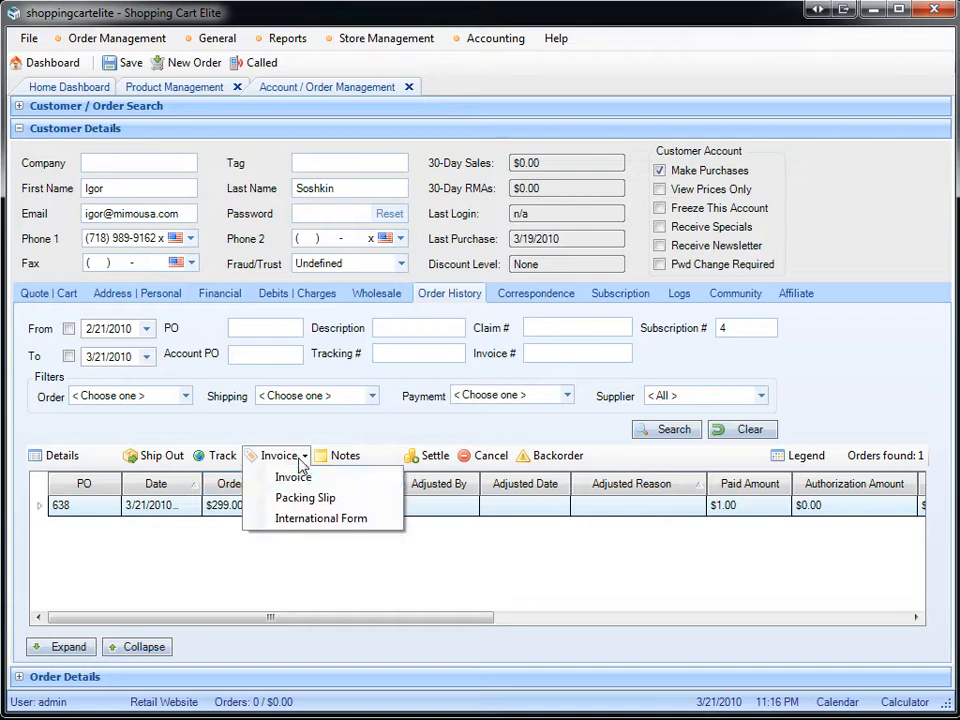
{"action": "left_click", "coordinate": [275, 477]}
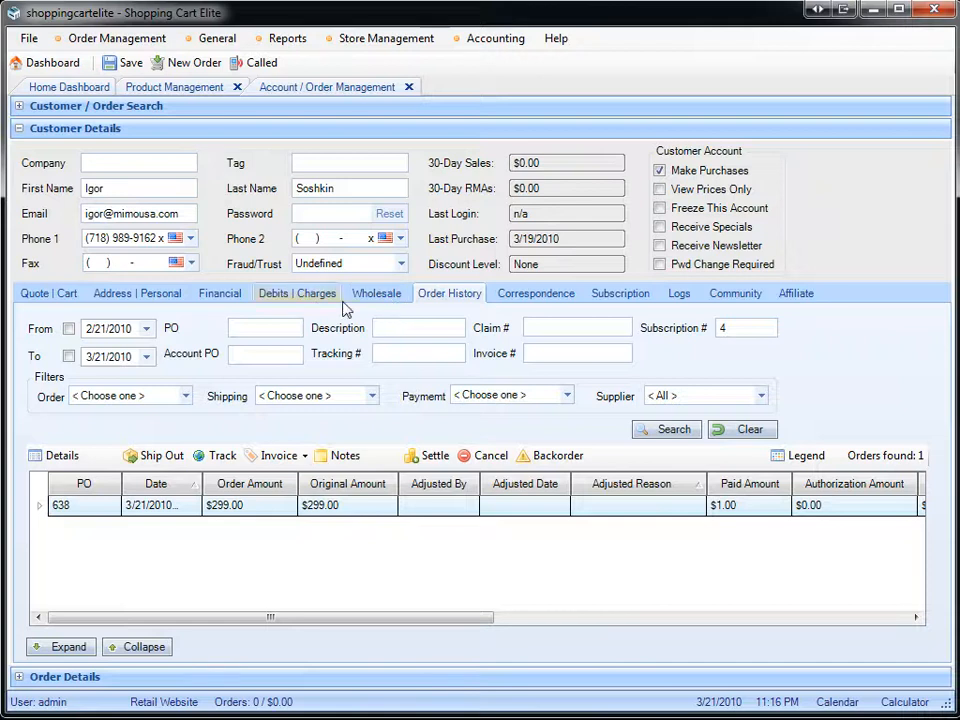
Step: Examine the items of the active subscription and select 1 User License as the item to replace
{"action": "left_click", "coordinate": [619, 296]}
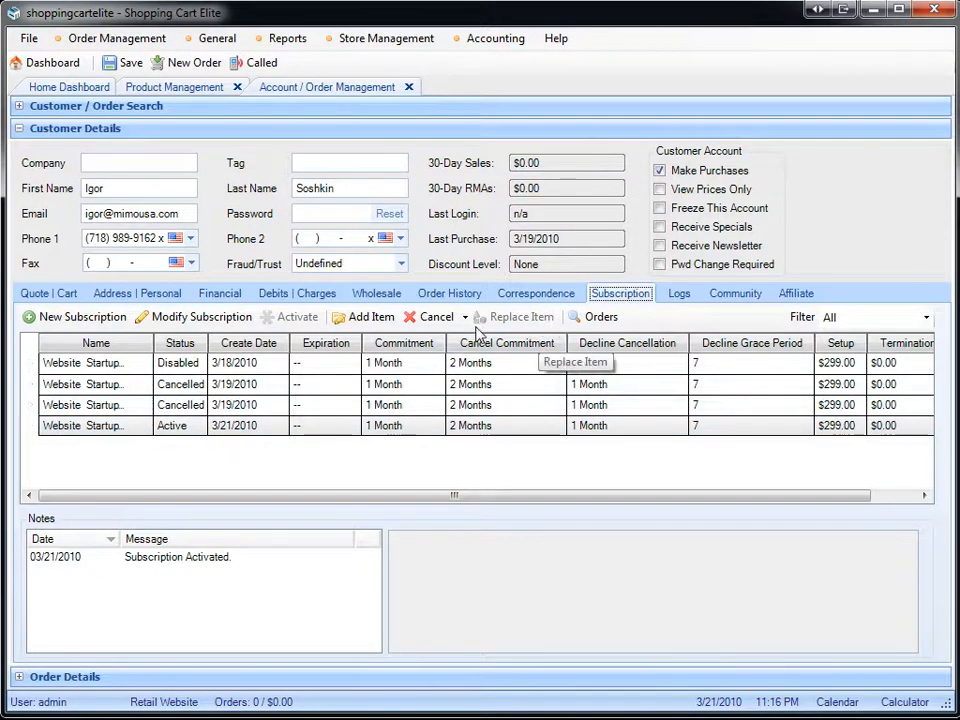
{"action": "left_click", "coordinate": [29, 426]}
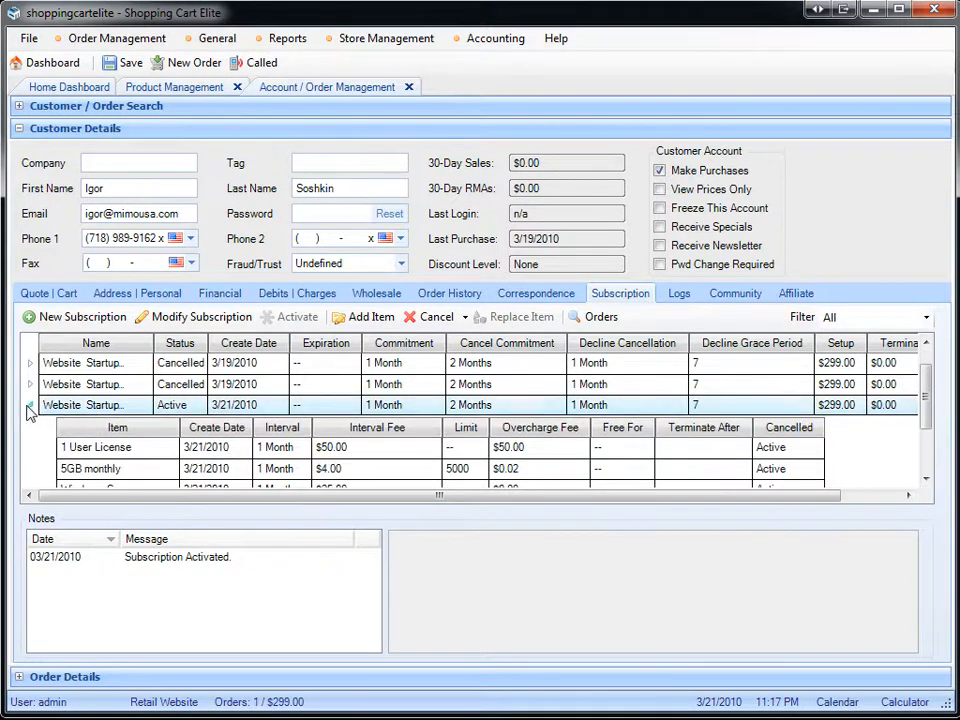
{"action": "left_click", "coordinate": [29, 410]}
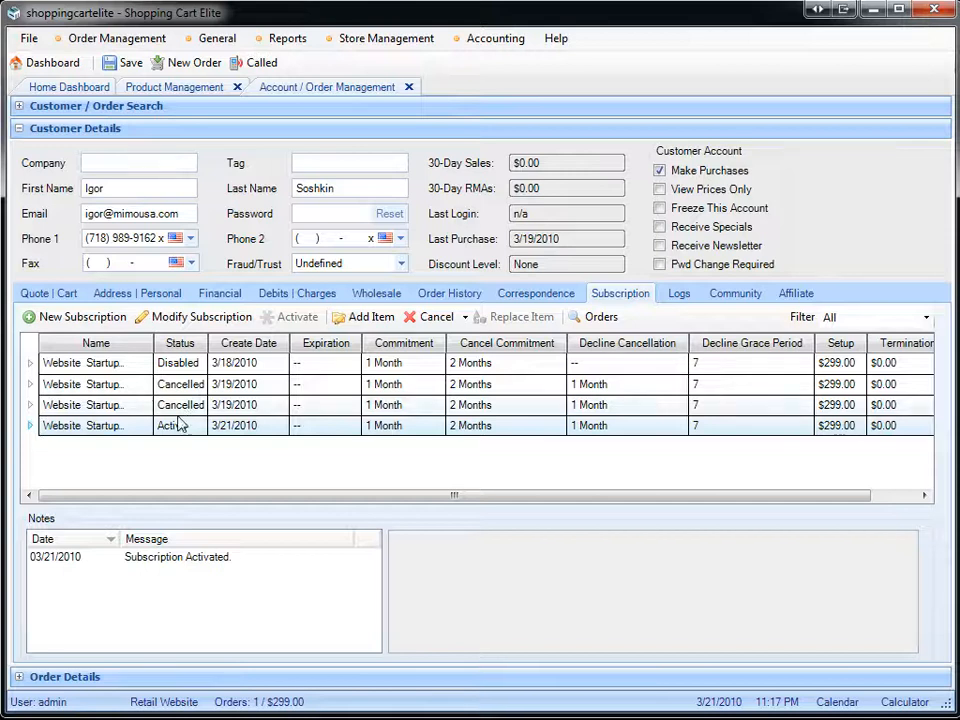
{"action": "left_click", "coordinate": [30, 426]}
{"action": "scroll", "coordinate": [245, 457], "scroll_direction": "down", "scroll_amount": 1}
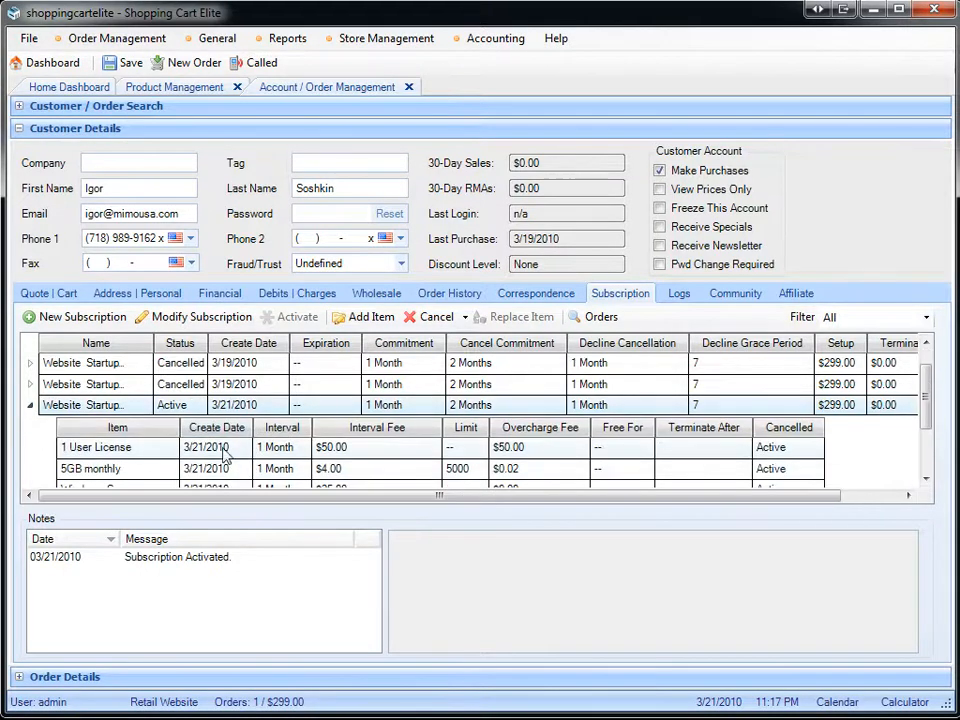
{"action": "double_click", "coordinate": [208, 408]}
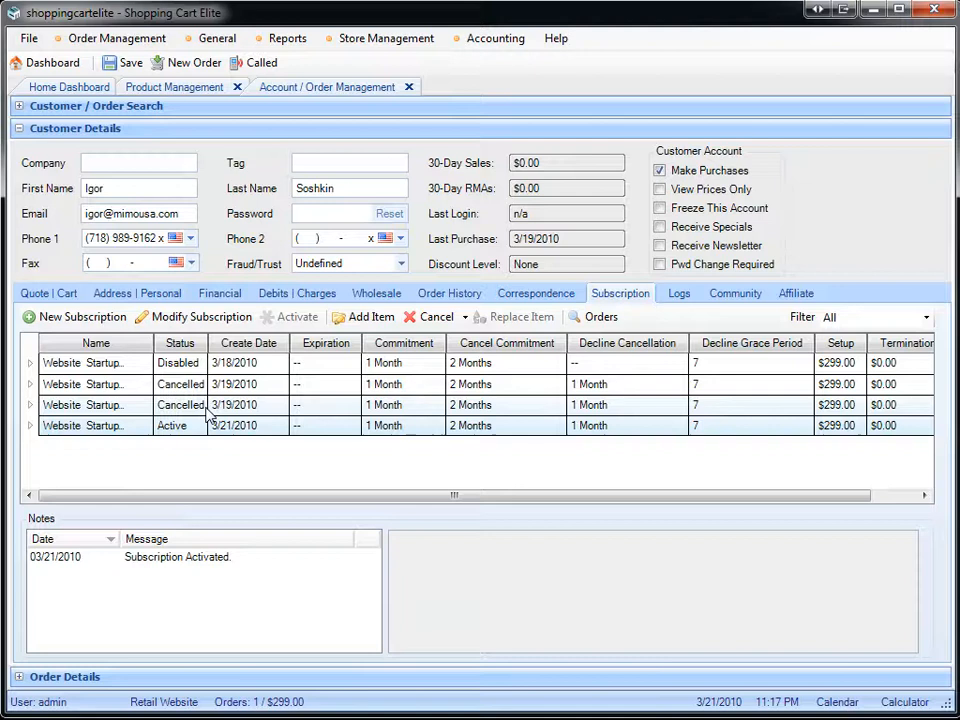
{"action": "left_click", "coordinate": [30, 426]}
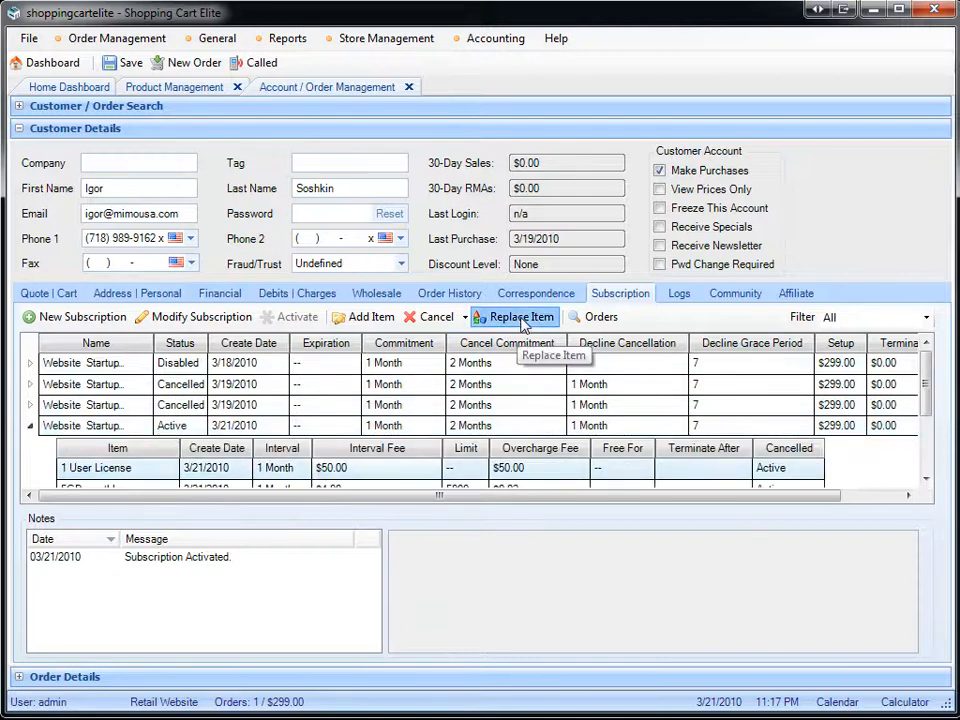
{"action": "left_click", "coordinate": [517, 318]}
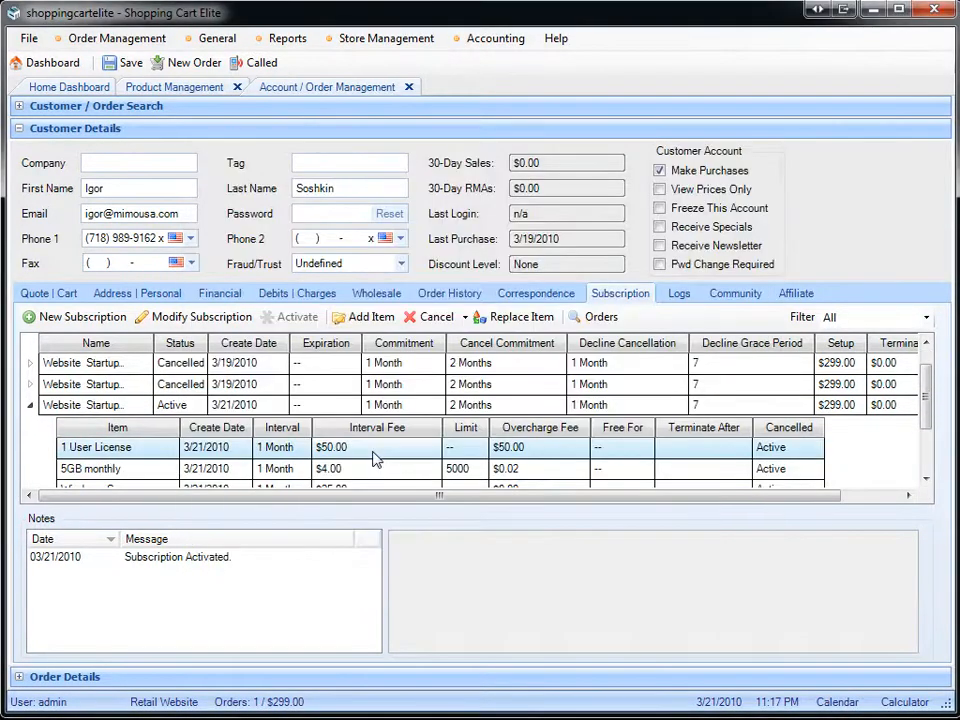